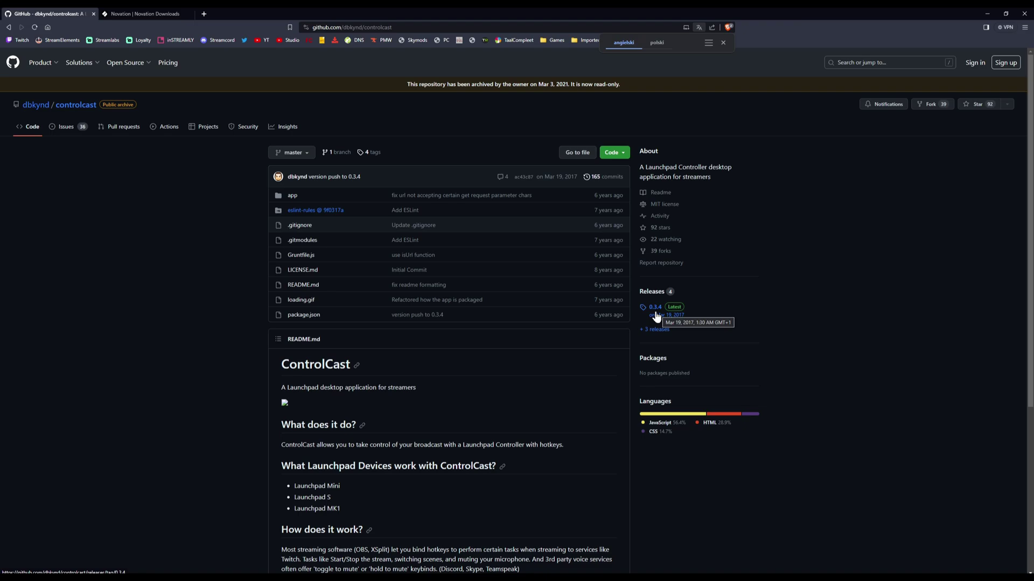
Try to download ControlCast_0.3.4_x64.exe from the 0.3.4 release page of the controlcast repository.
{"action": "left_click", "coordinate": [654, 309]}
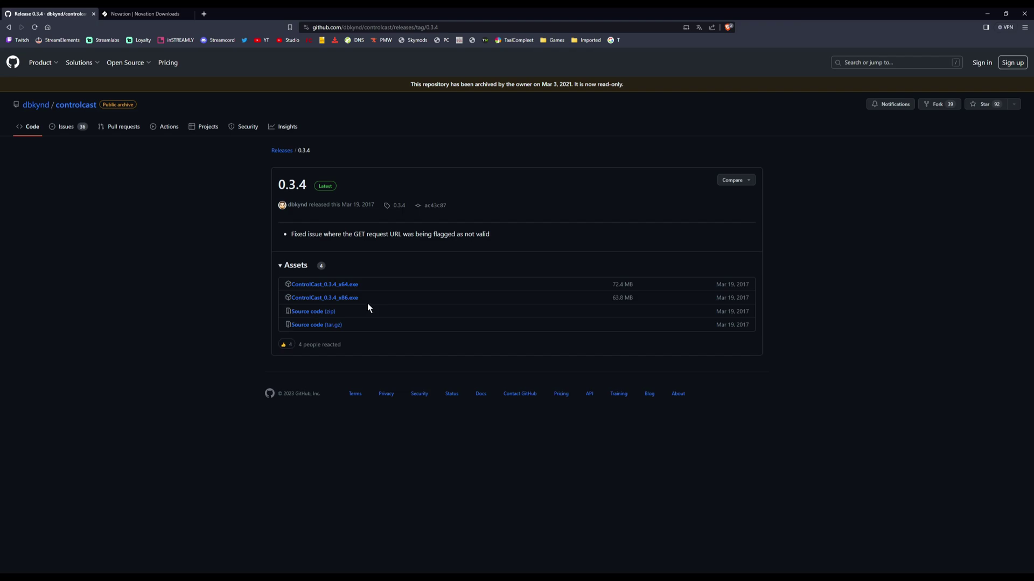
{"action": "left_click", "coordinate": [341, 287]}
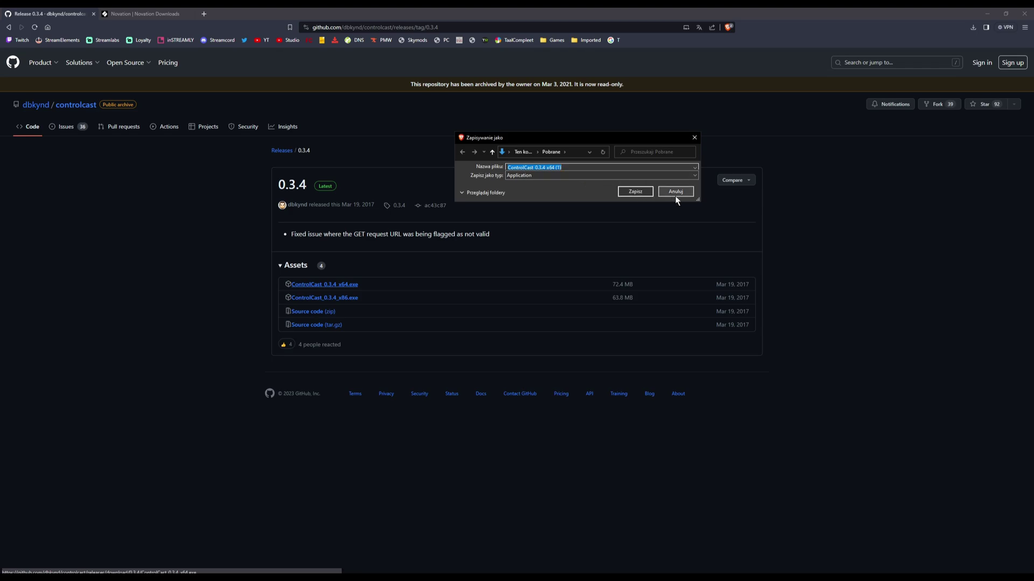
{"action": "left_click", "coordinate": [695, 138]}
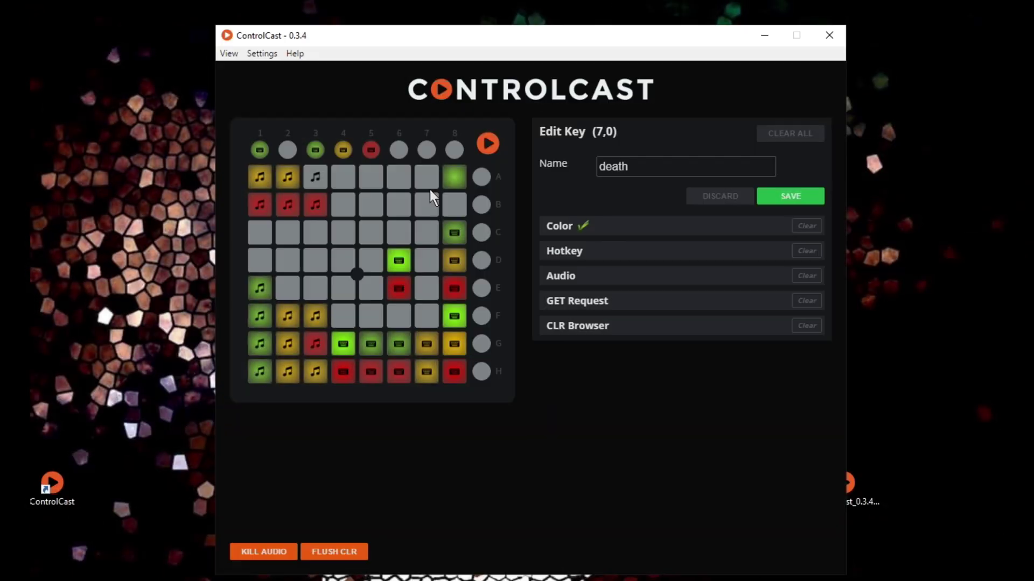
Name the pad key in row A, column 7 "trolo" in ControlCast and save it.
{"action": "left_click", "coordinate": [429, 178]}
{"action": "left_click", "coordinate": [652, 162]}
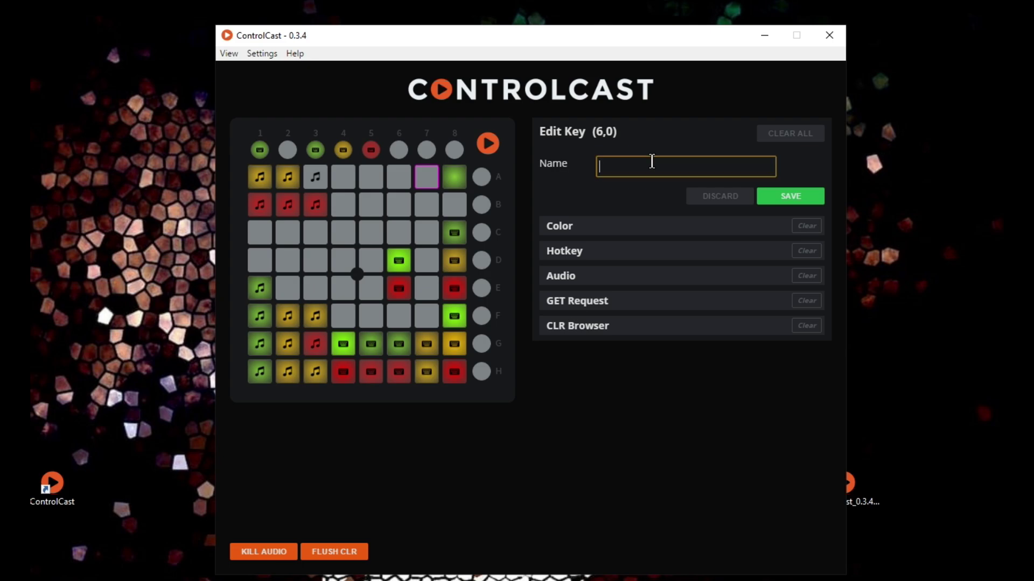
{"action": "type", "text": "trolo"}
{"action": "left_click", "coordinate": [780, 200]}
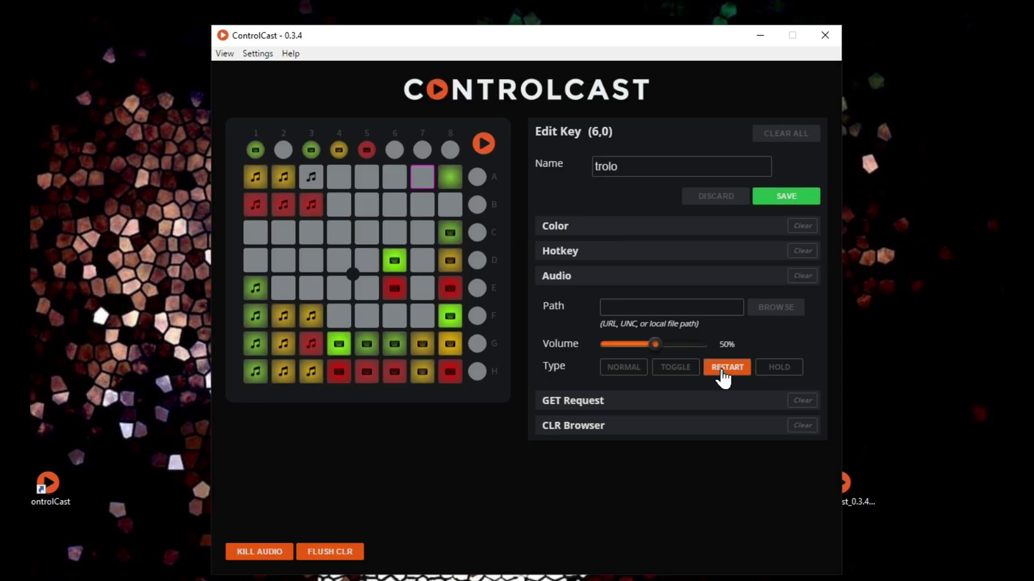
Set the trolo key's audio playback type to Hold and assign Trololo.mp3 from E:\StreamDeck Tools as its sound.
{"action": "left_click", "coordinate": [773, 380]}
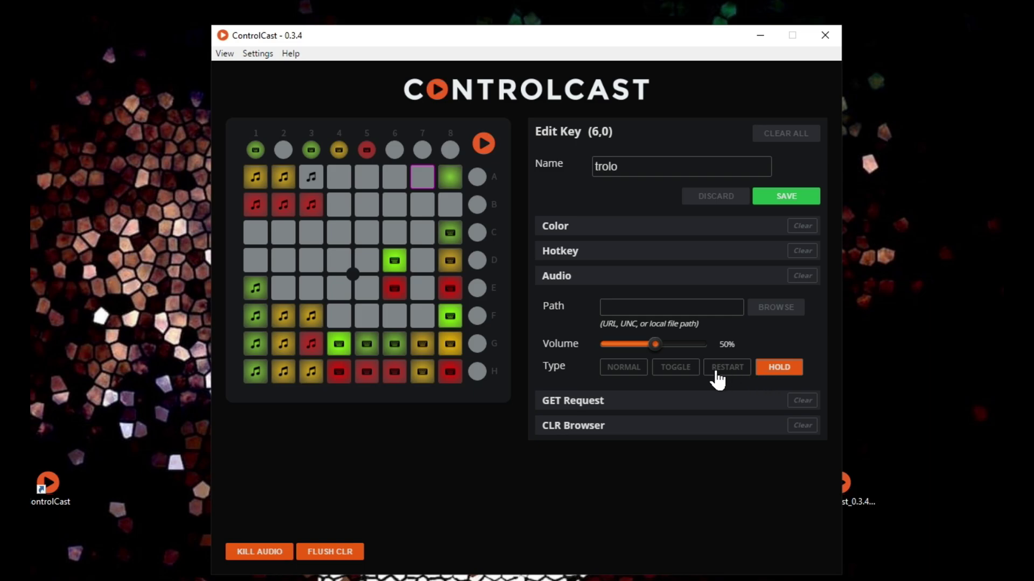
{"action": "left_click", "coordinate": [774, 312]}
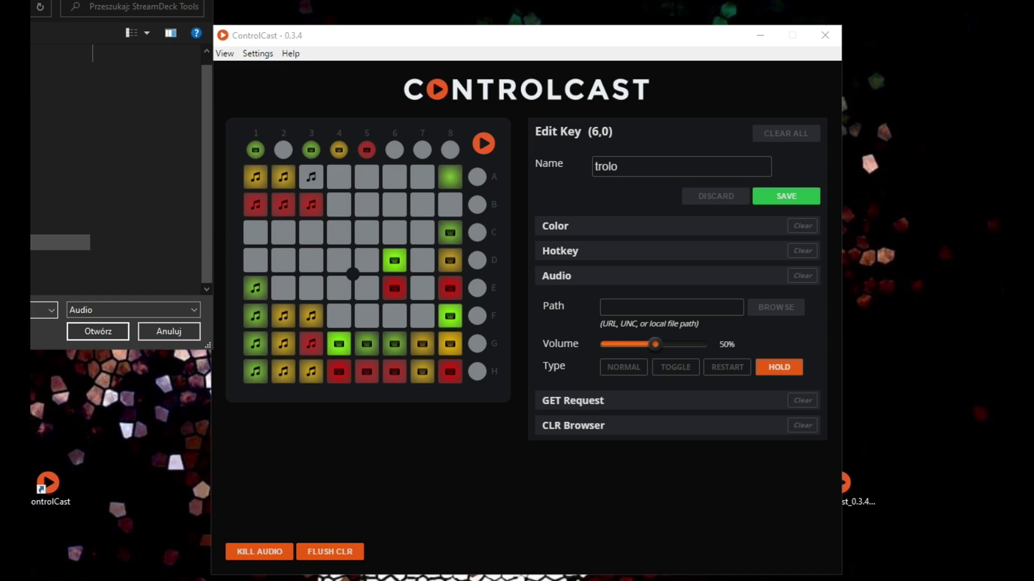
{"action": "key", "text": "Return"}
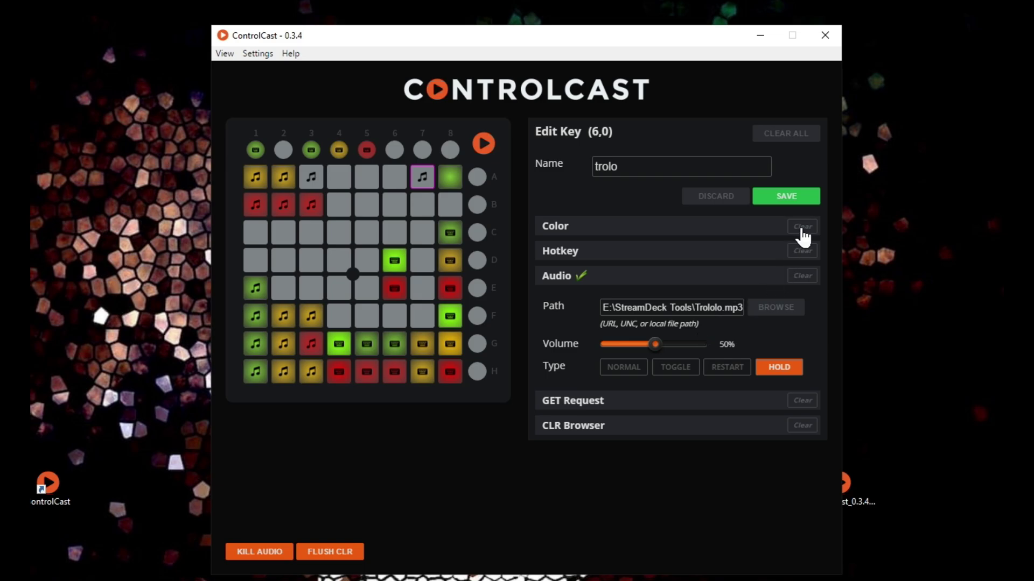
Try Red, Low Red and Green as the trolo key's inactive color, and settle on Low Green.
{"action": "left_click", "coordinate": [657, 228]}
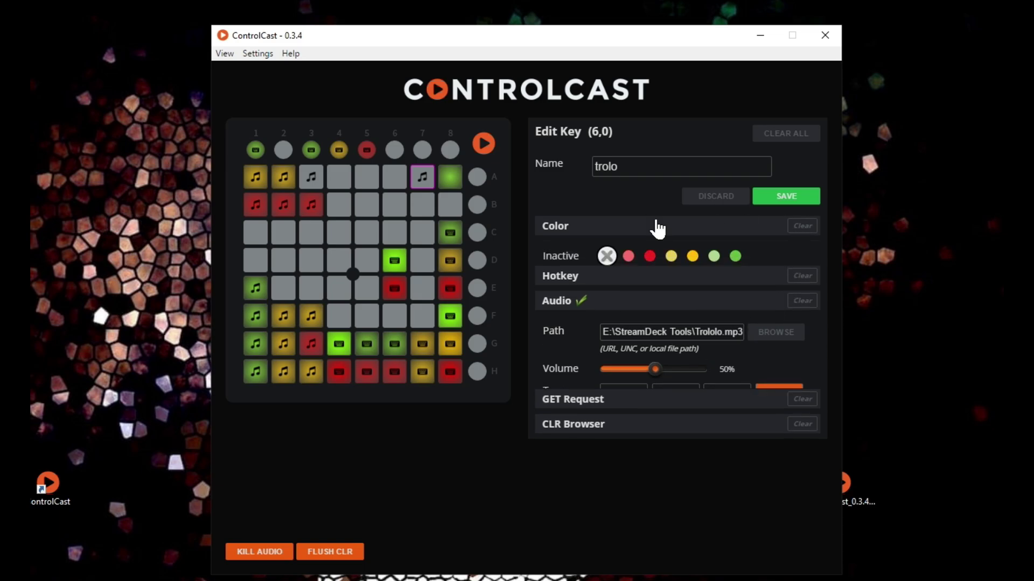
{"action": "left_click", "coordinate": [649, 261]}
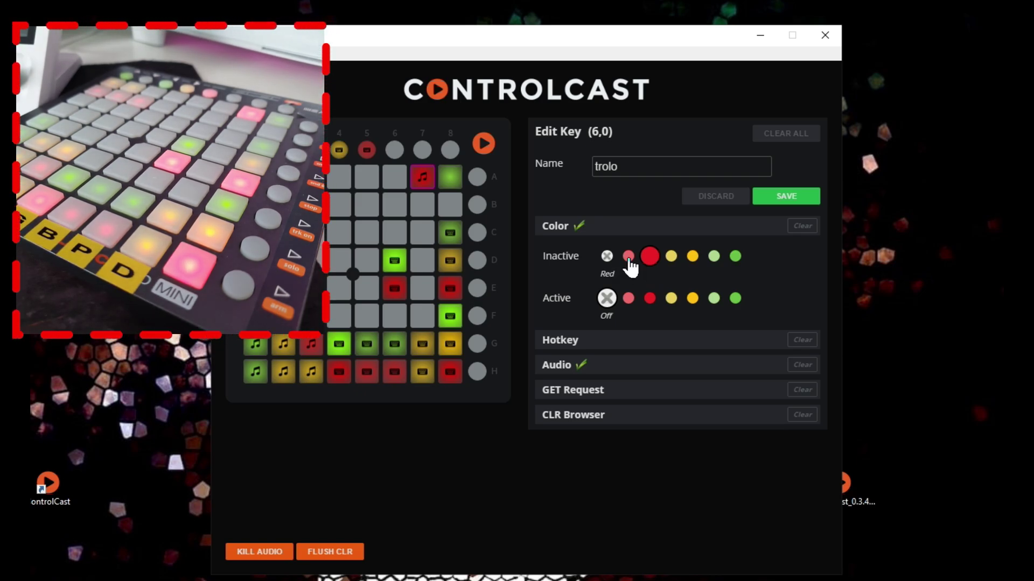
{"action": "left_click", "coordinate": [628, 256]}
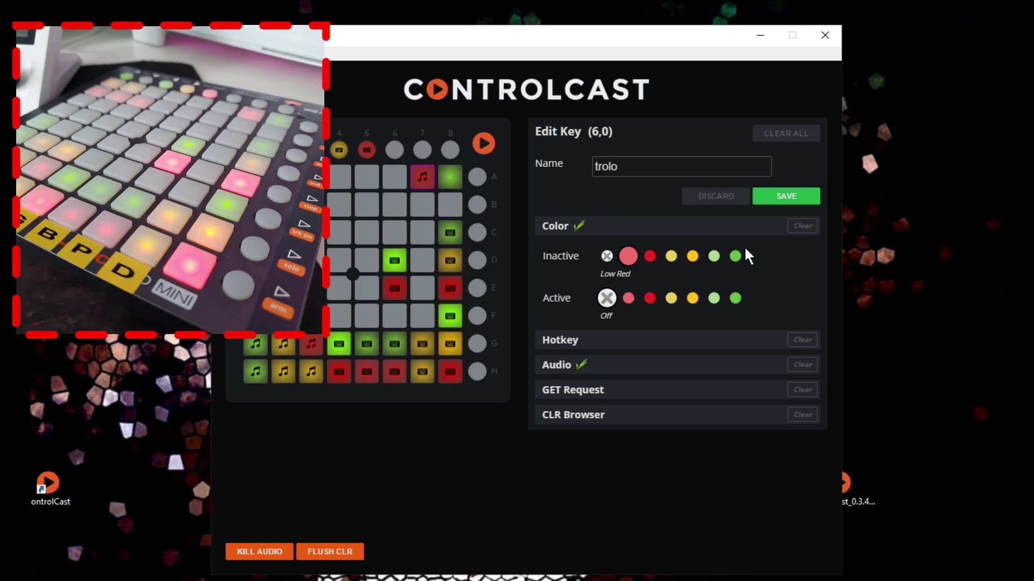
{"action": "left_click", "coordinate": [735, 256]}
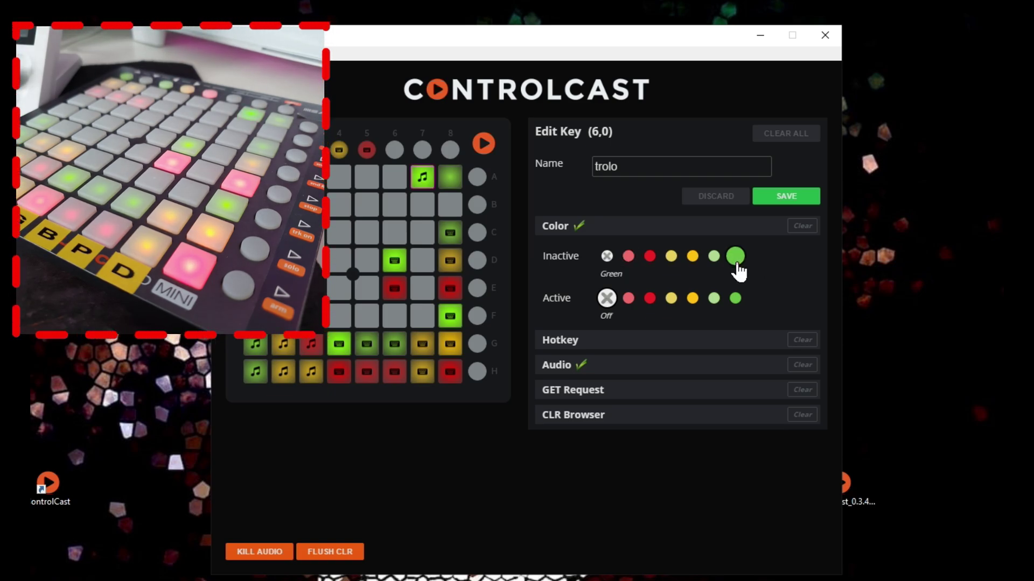
{"action": "left_click", "coordinate": [714, 257]}
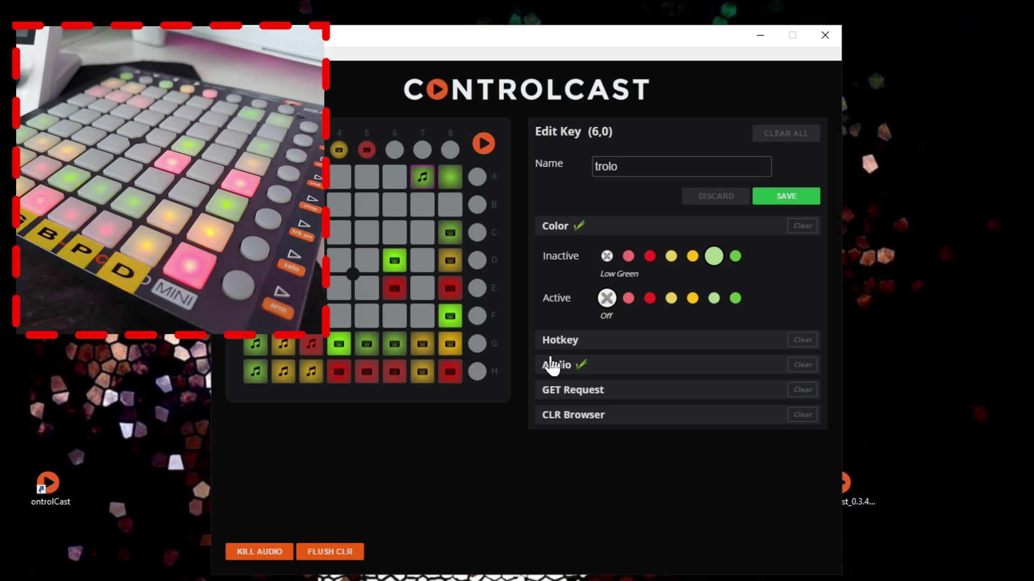
Switch the trolo key's audio playback type to Toggle and save the key.
{"action": "left_click", "coordinate": [556, 377]}
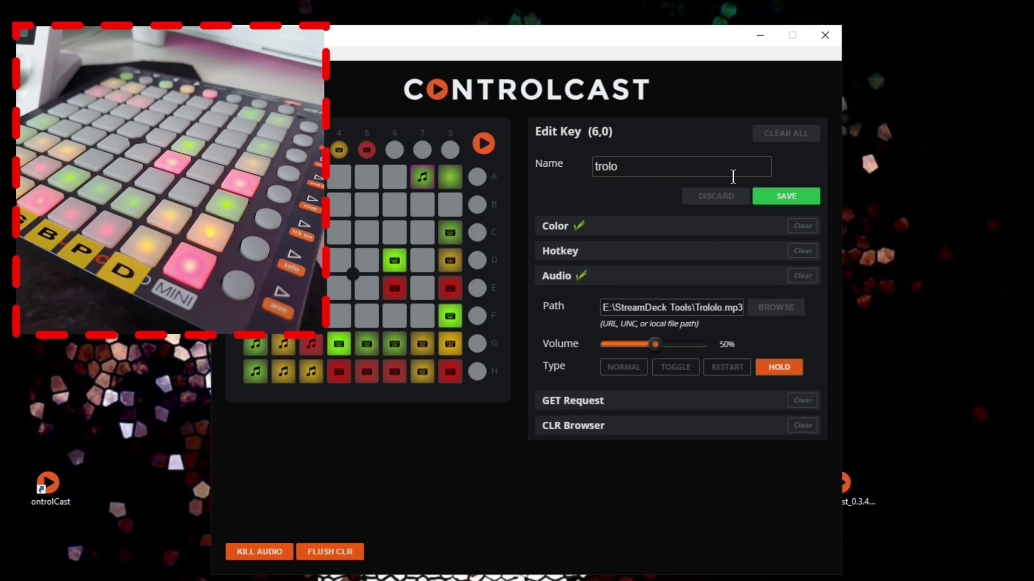
{"action": "left_click", "coordinate": [770, 197]}
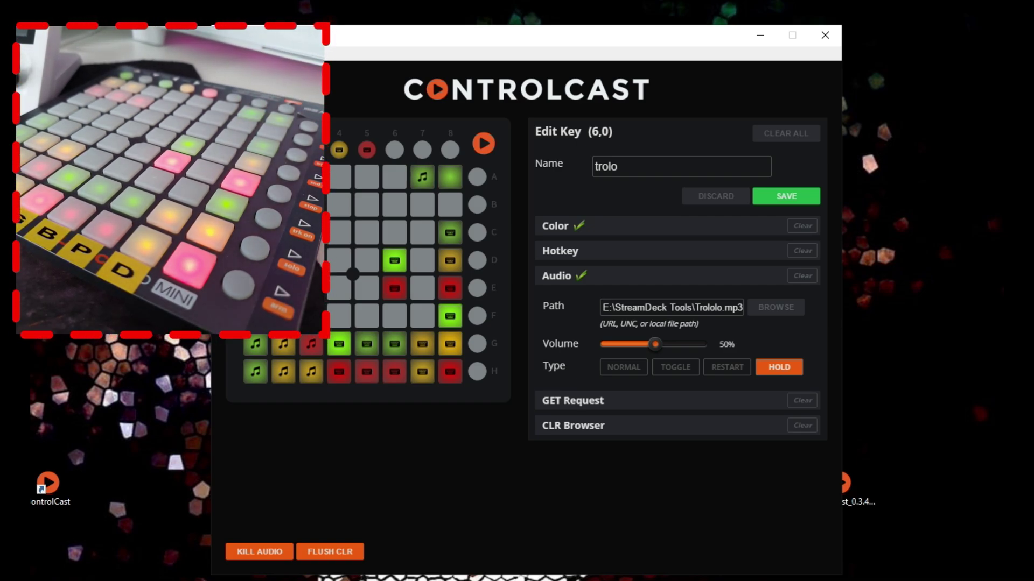
{"action": "left_click", "coordinate": [685, 367]}
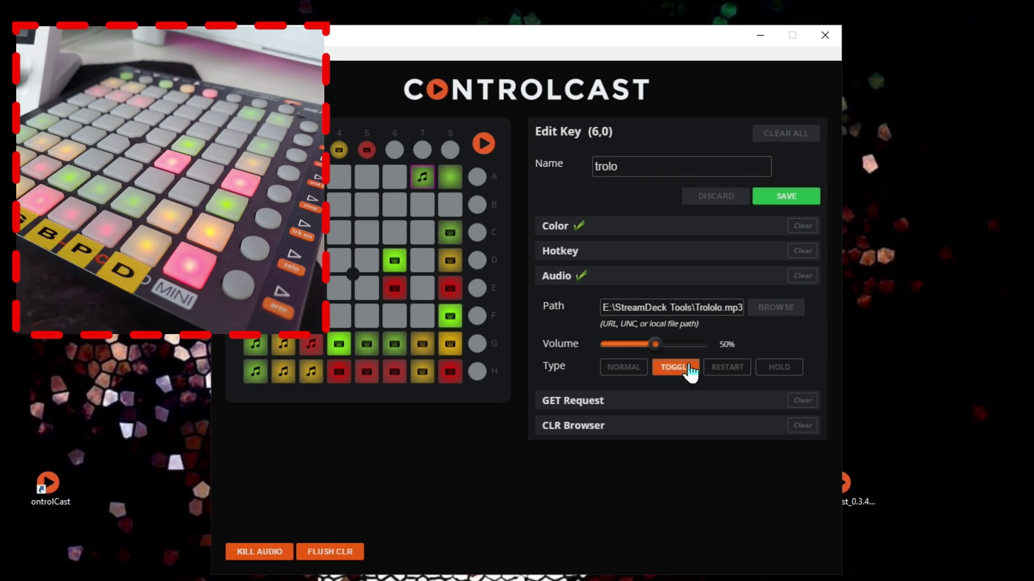
{"action": "left_click", "coordinate": [800, 195]}
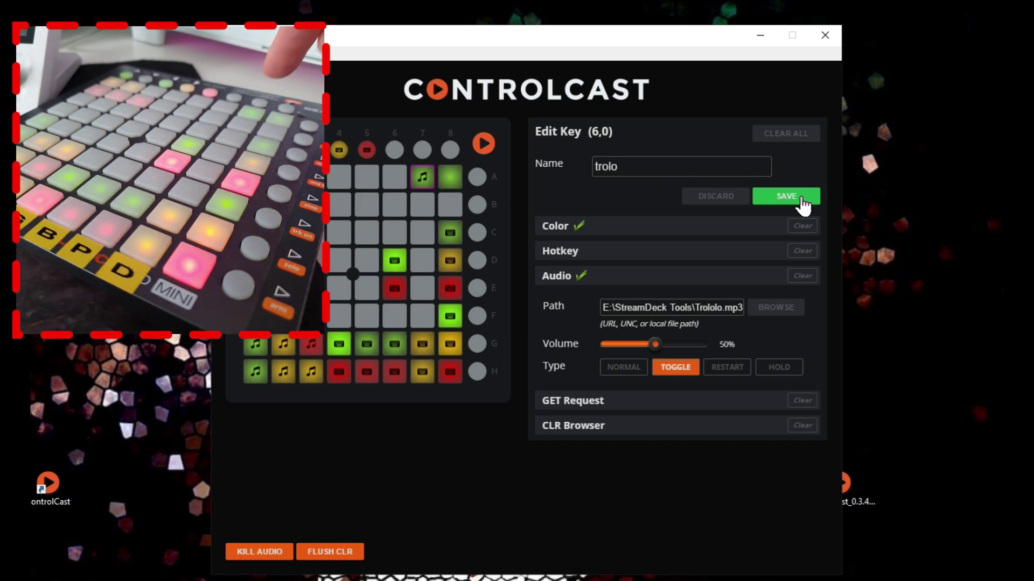
Open the hotkey settings of the key in row B, column 7 at its empty key combination entry.
{"action": "left_click", "coordinate": [554, 251]}
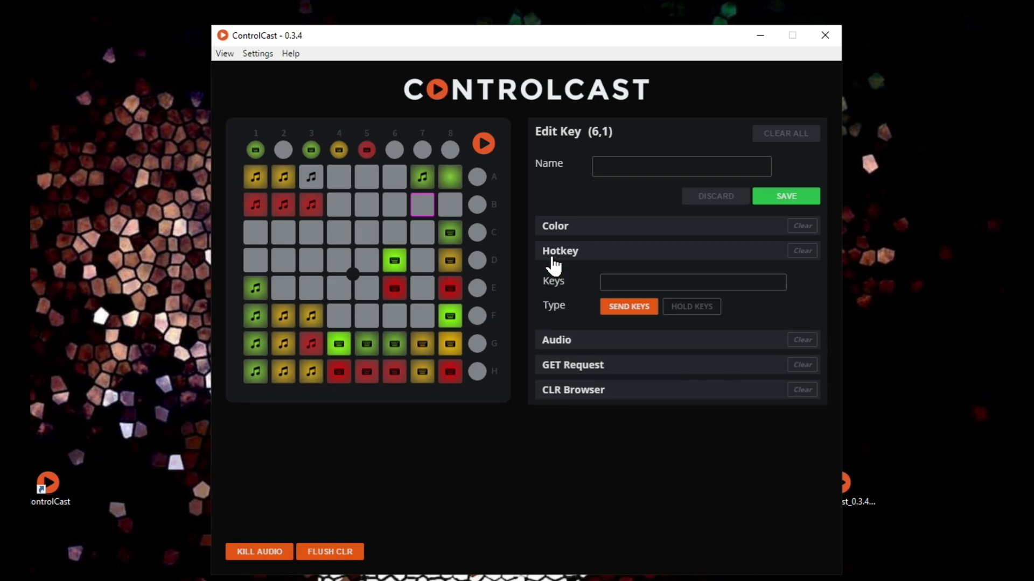
{"action": "left_click", "coordinate": [613, 288]}
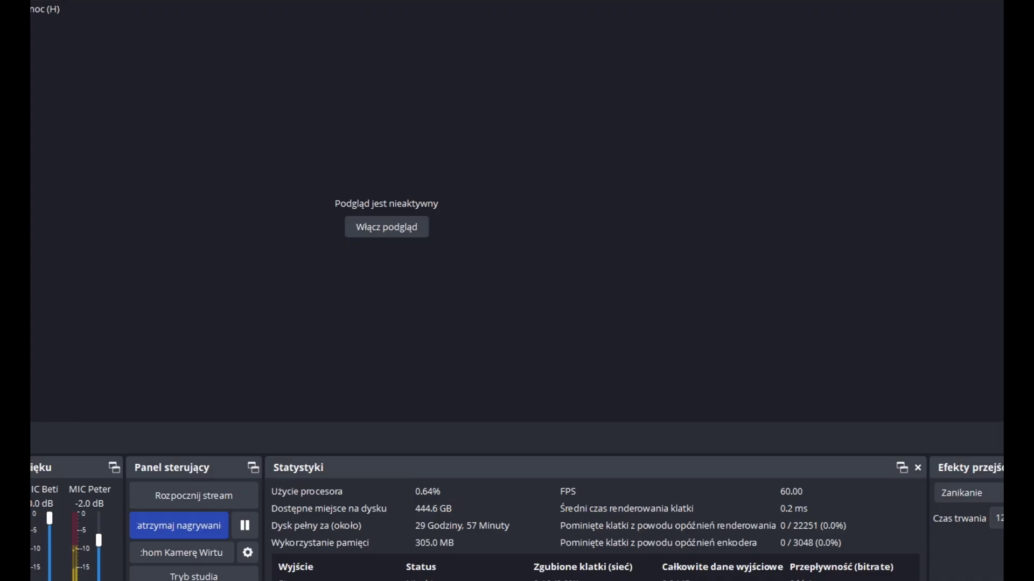
In OBS, open the keyboard shortcut settings and examine the stream and recording actions that can take a hotkey.
{"action": "left_click", "coordinate": [194, 579]}
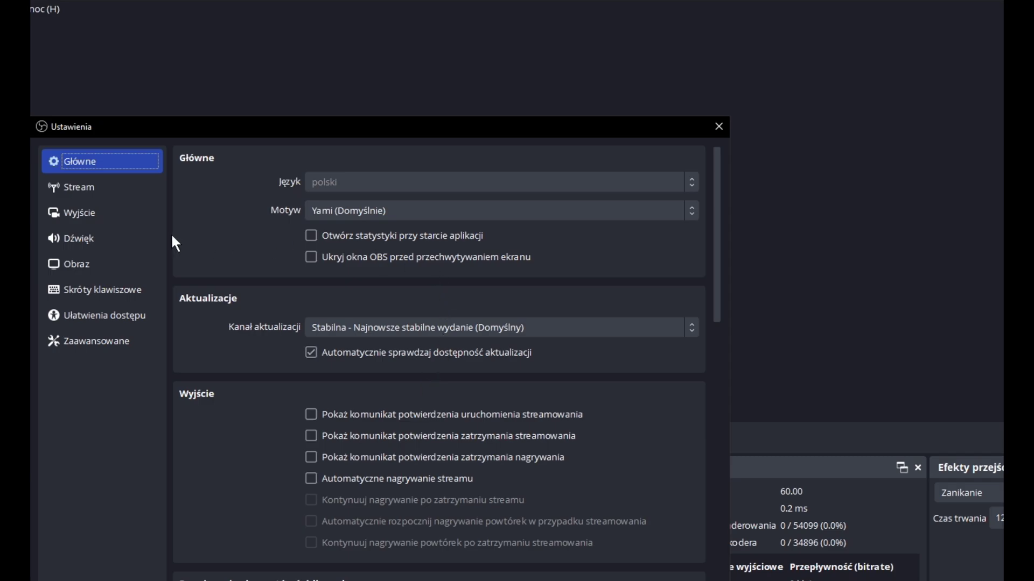
{"action": "left_click", "coordinate": [70, 296]}
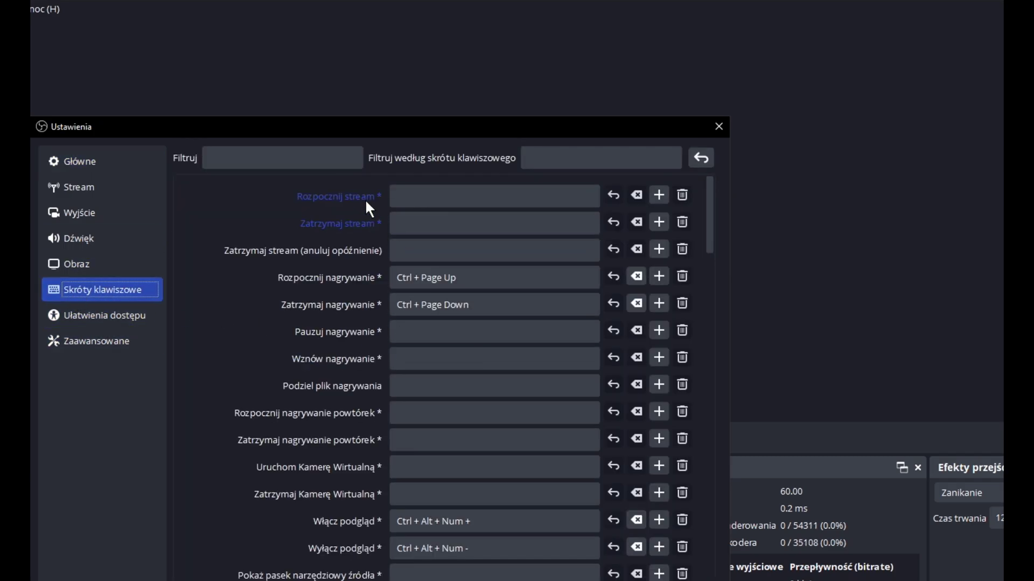
{"action": "left_click", "coordinate": [401, 197]}
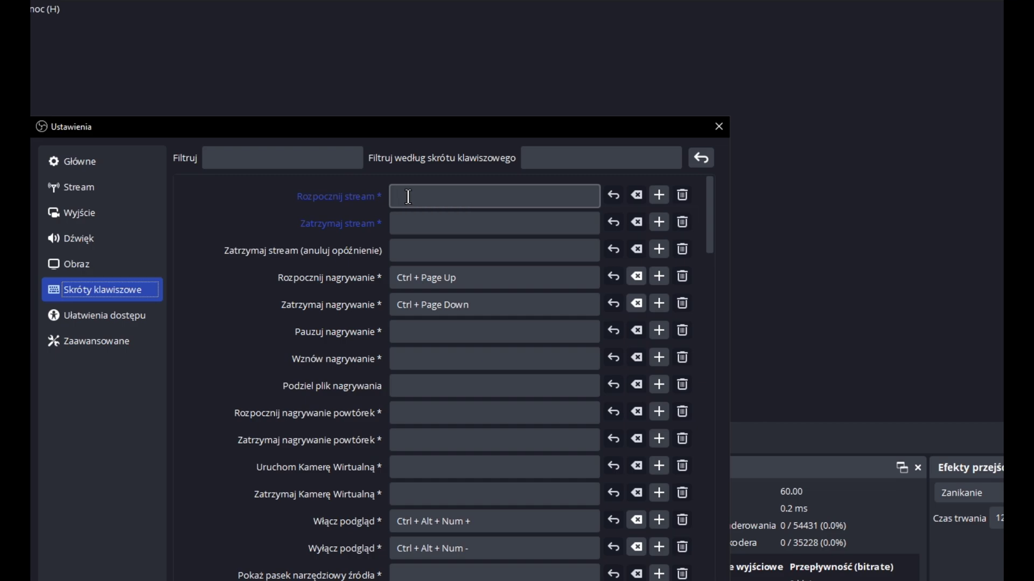
{"action": "left_click", "coordinate": [409, 197]}
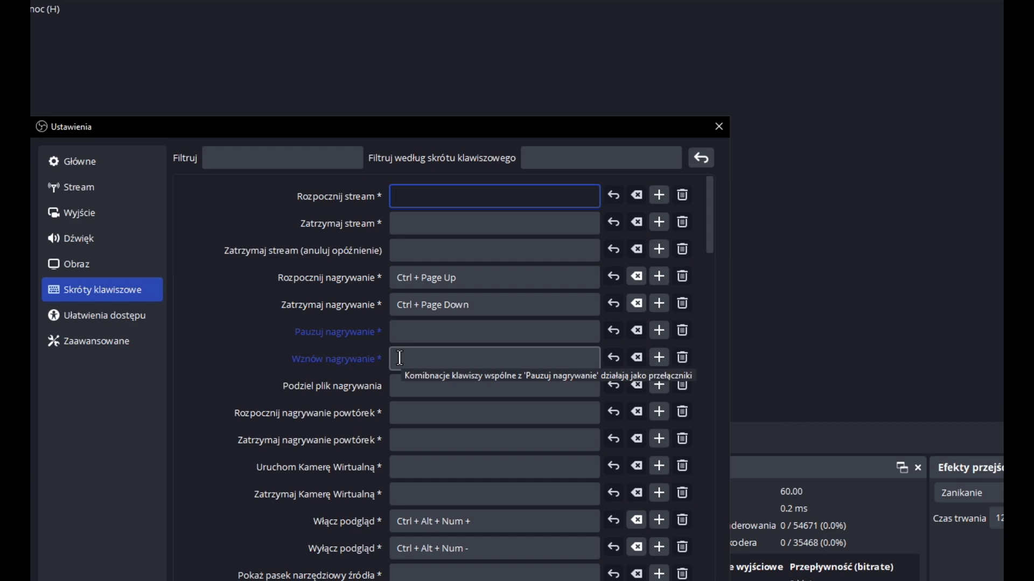
{"action": "left_click", "coordinate": [412, 386]}
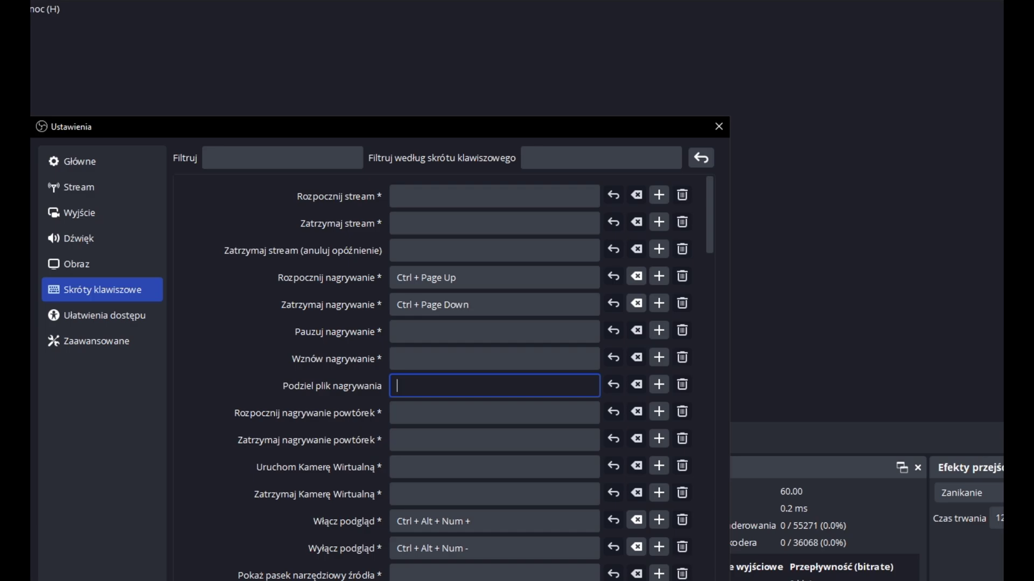
{"action": "key", "text": "Escape"}
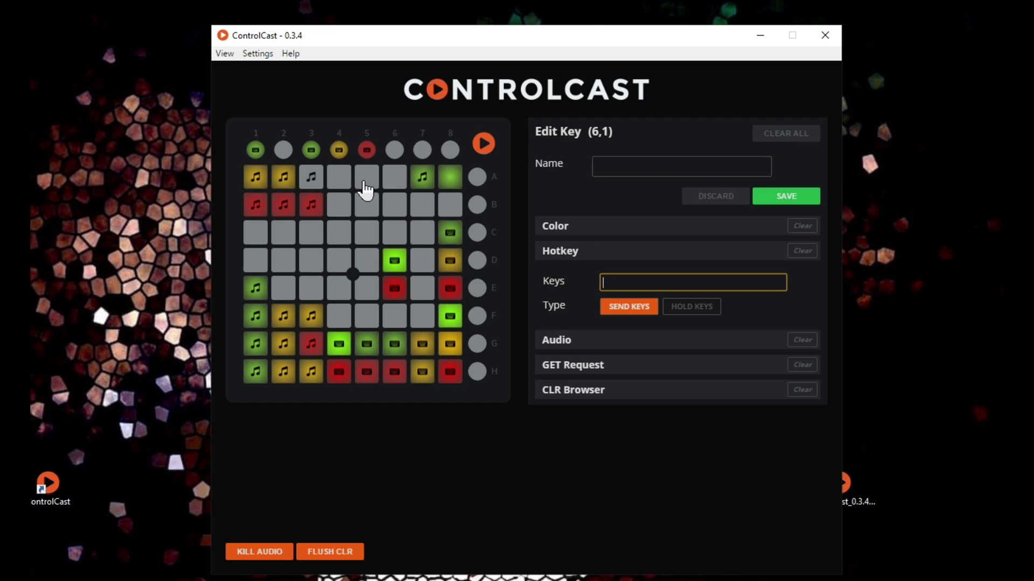
In ControlCast, assign the Dolphin sound from E:\StreamDeck Tools to the key in row A, column 6, with Toggle playback, and save.
{"action": "left_click", "coordinate": [393, 183]}
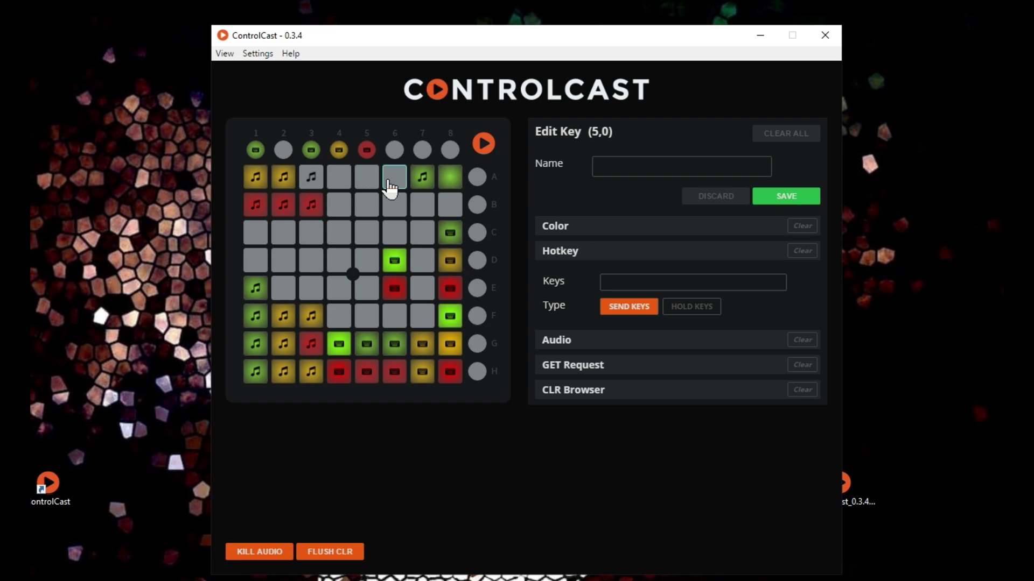
{"action": "left_click", "coordinate": [620, 341]}
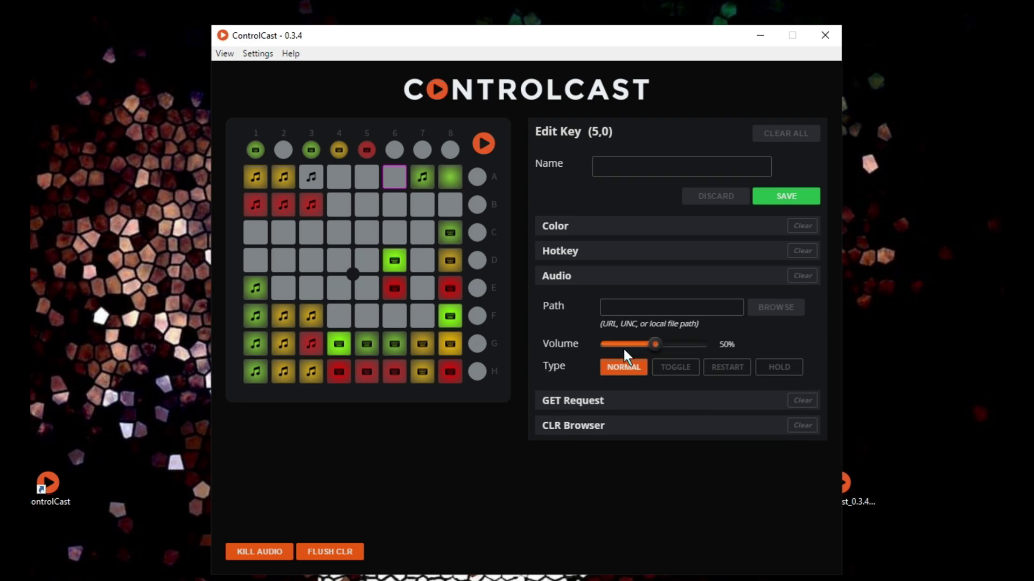
{"action": "left_click", "coordinate": [770, 308]}
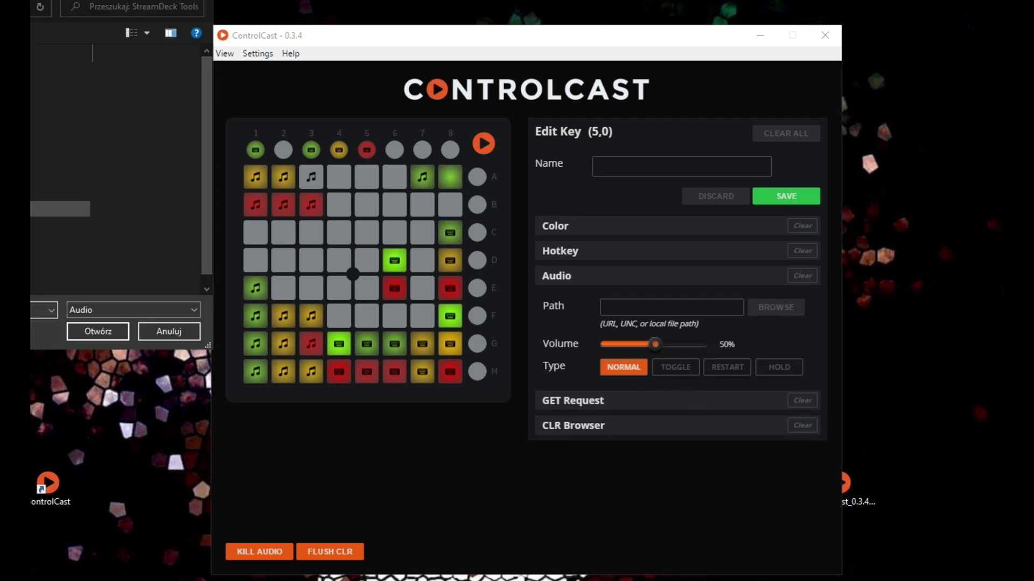
{"action": "left_click", "coordinate": [95, 331]}
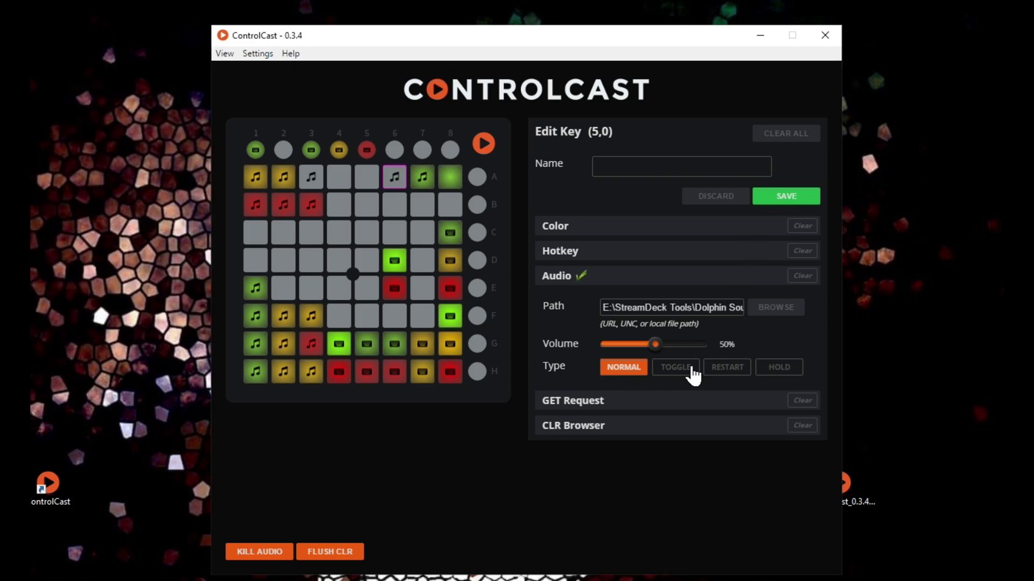
{"action": "left_click", "coordinate": [676, 367]}
{"action": "left_click", "coordinate": [781, 197]}
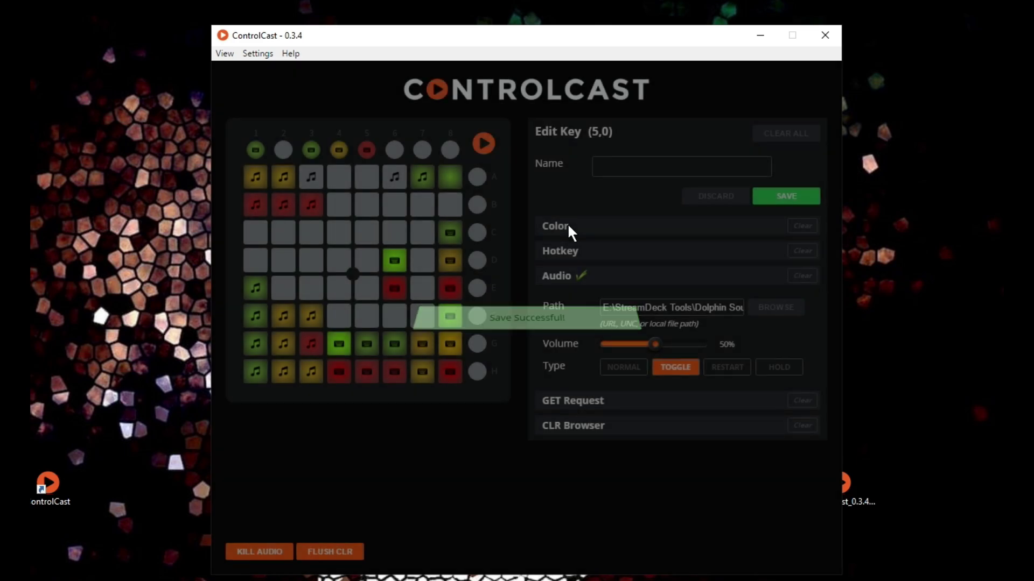
Set both the inactive and active colors of the row A, column 6 key to Low Green and save.
{"action": "left_click", "coordinate": [655, 228]}
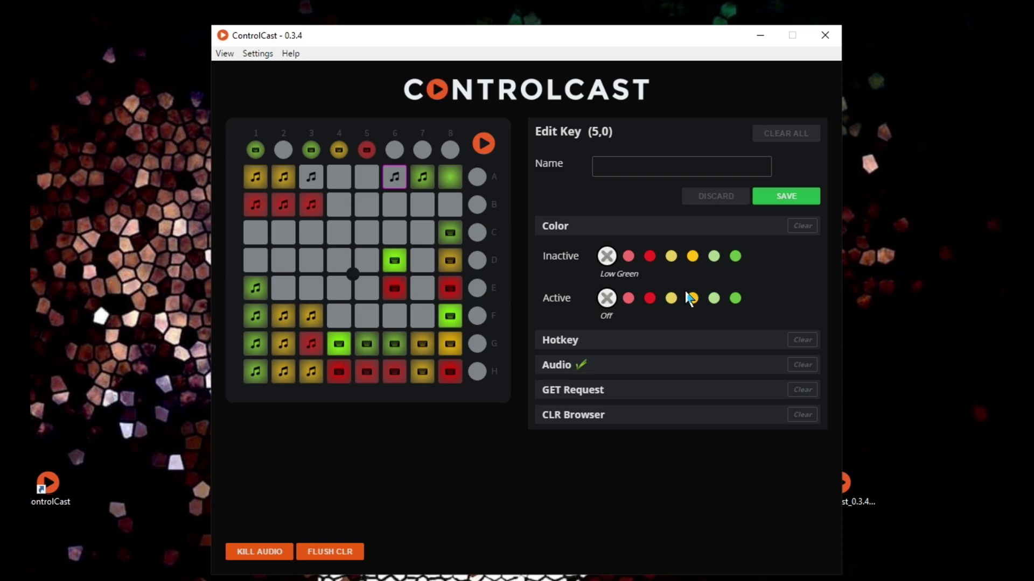
{"action": "left_click", "coordinate": [714, 298]}
{"action": "left_click", "coordinate": [714, 257]}
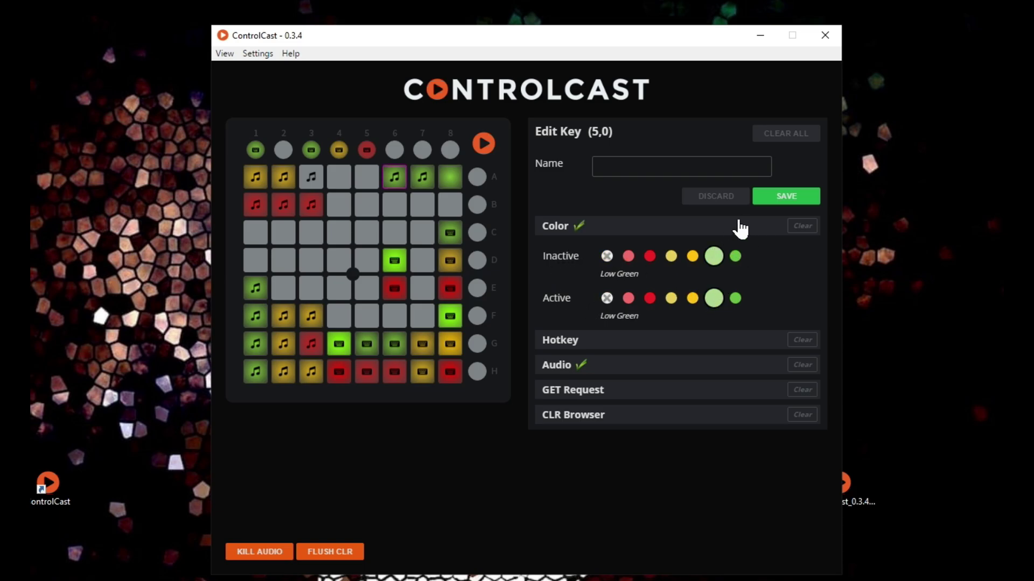
{"action": "left_click", "coordinate": [787, 195]}
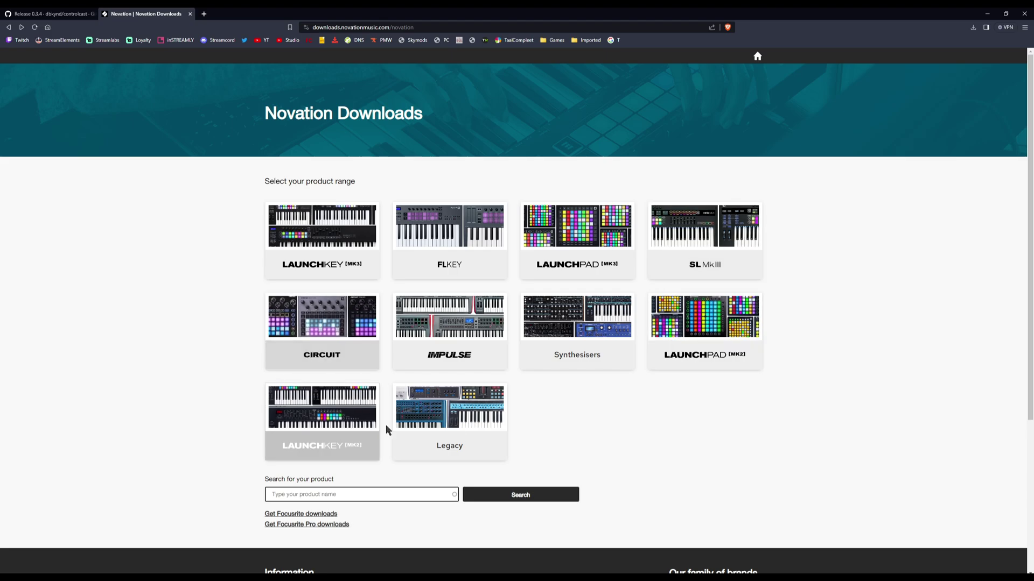
On the Novation Downloads site in the browser, open the Launchpad Mini [MK3] downloads page.
{"action": "left_click", "coordinate": [583, 248]}
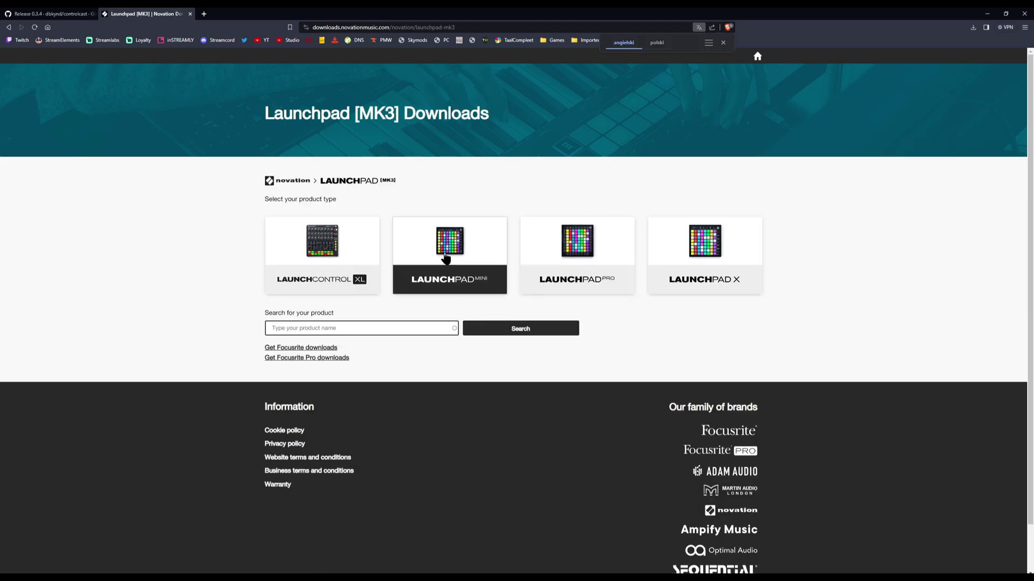
{"action": "left_click", "coordinate": [460, 272]}
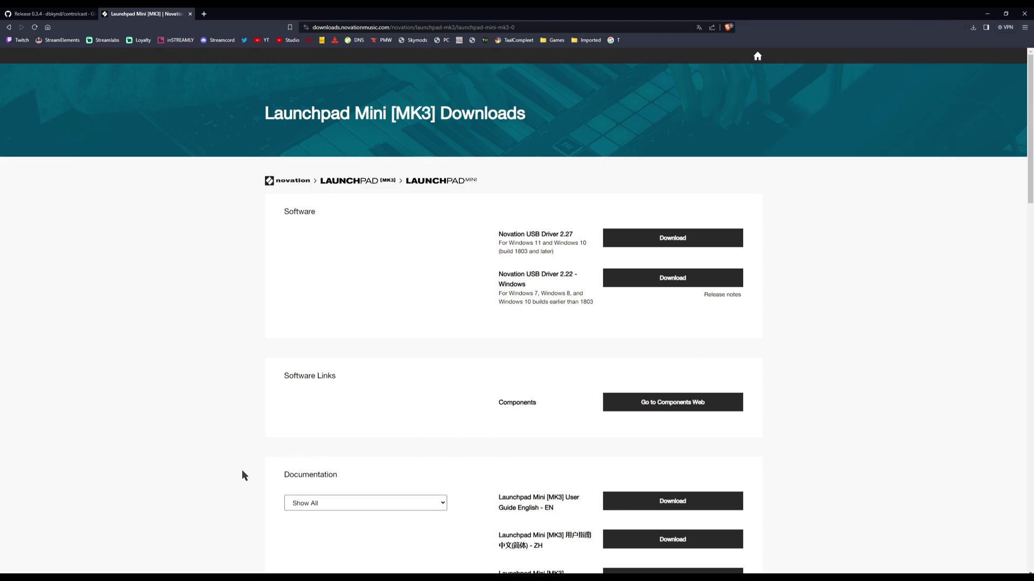
Switch back to the ControlCast window.
{"action": "mouse_move", "coordinate": [120, 573]}
{"action": "left_click", "coordinate": [115, 544]}
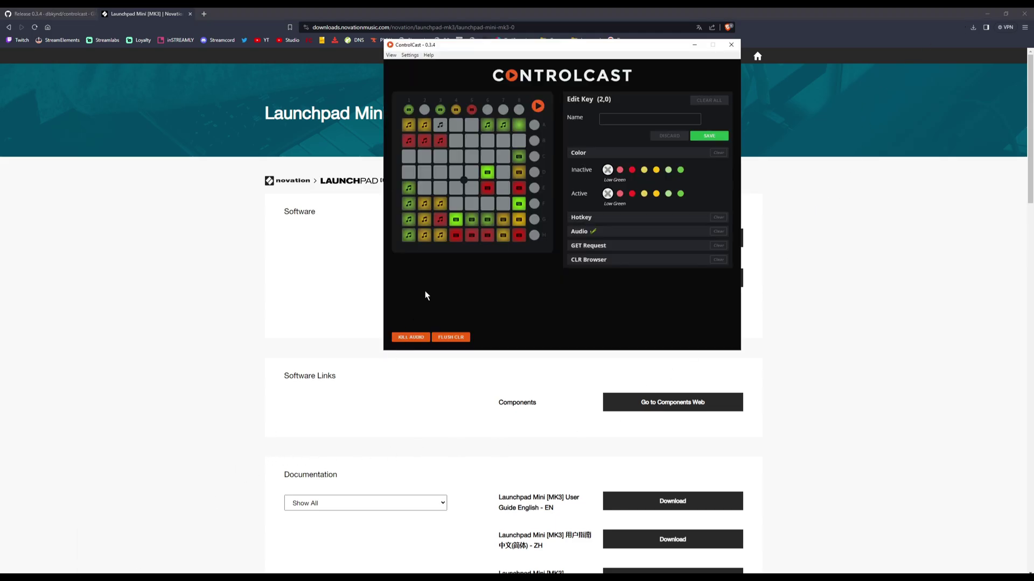